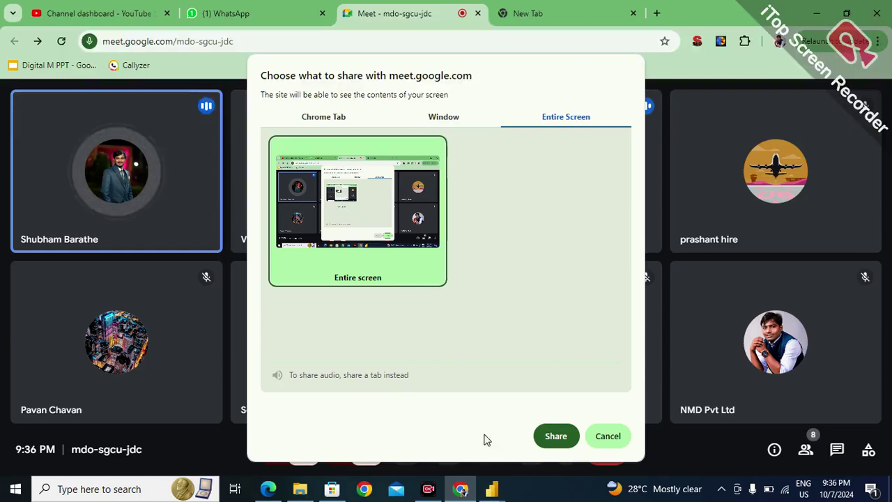
# Dismiss the open sharing dialog in the meeting and start a new presentation of the entire screen
pyautogui.click(617, 436)
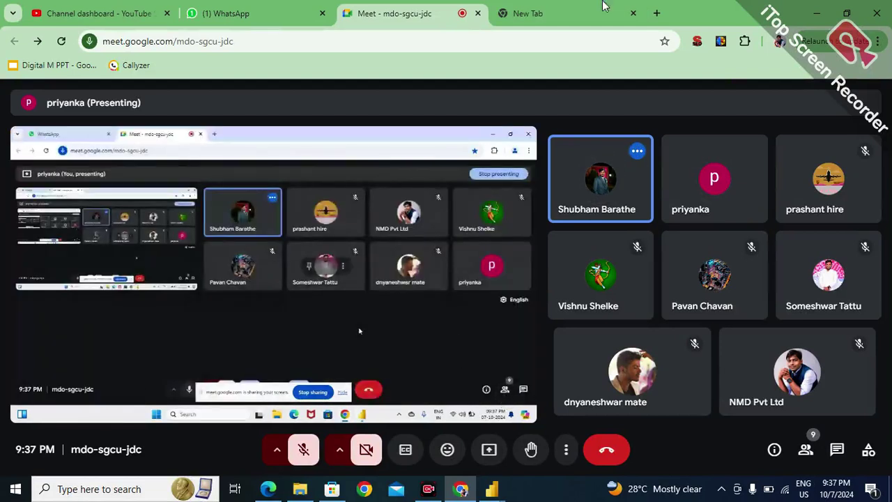
pyautogui.moveTo(787, 373)
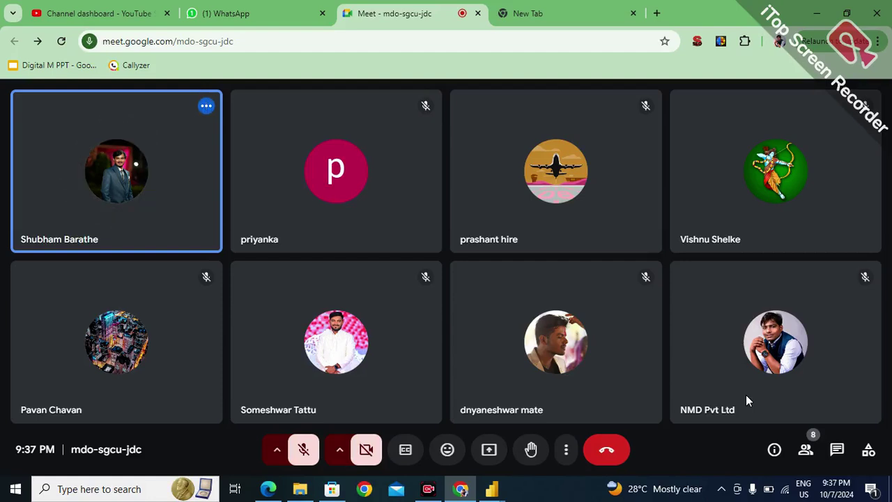
pyautogui.click(484, 450)
pyautogui.click(538, 115)
pyautogui.click(432, 209)
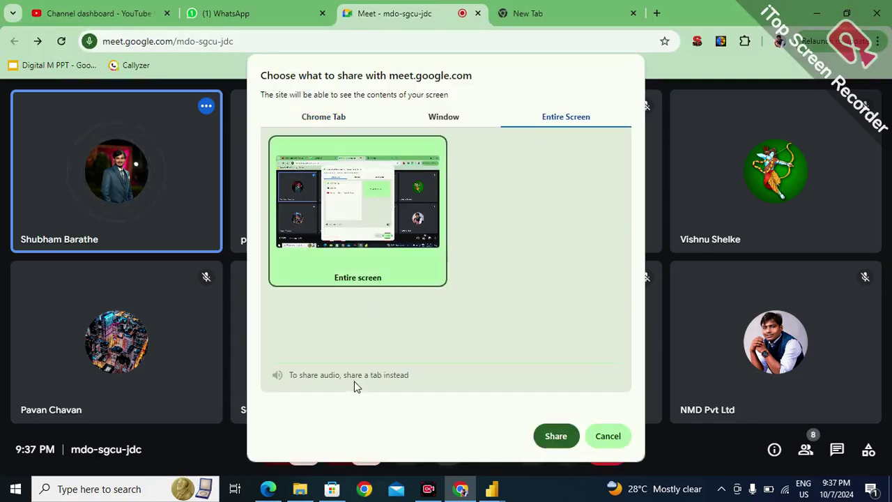
pyautogui.click(557, 436)
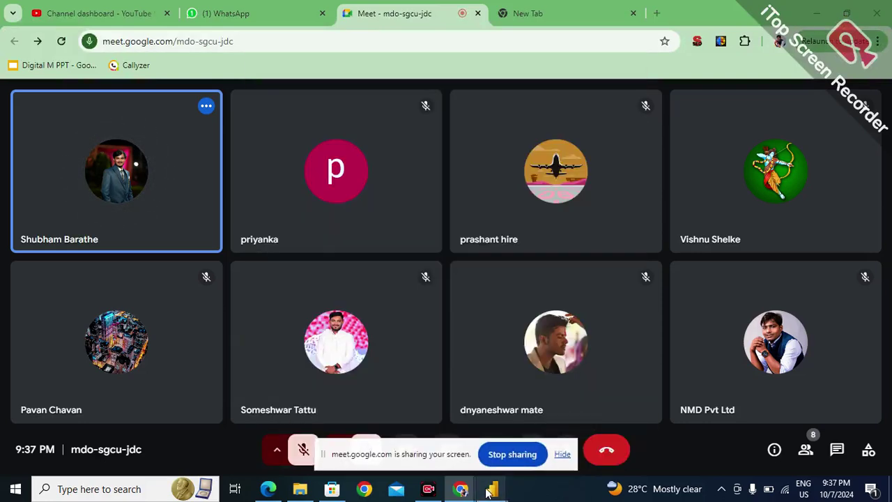
# Switch to the Power Query Editor with the Calendar Lookup query and hide the screen-sharing notice
pyautogui.moveTo(487, 492)
pyautogui.moveTo(521, 448)
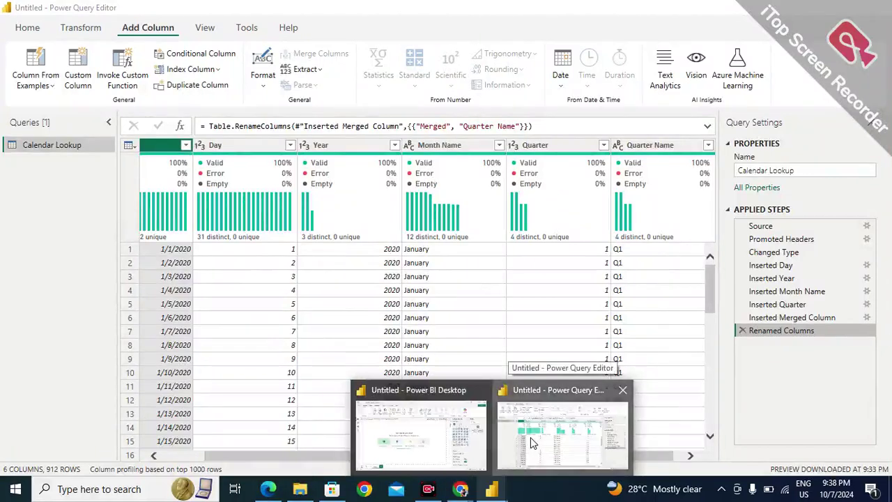
pyautogui.click(530, 437)
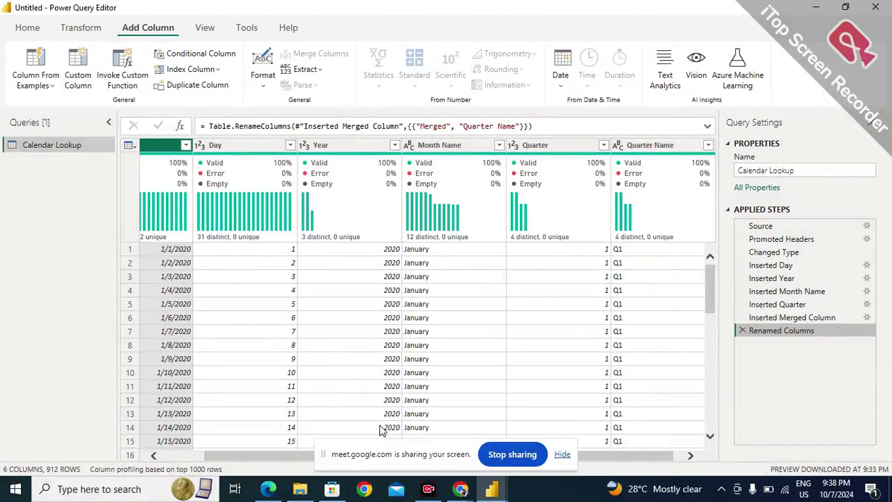
pyautogui.click(29, 32)
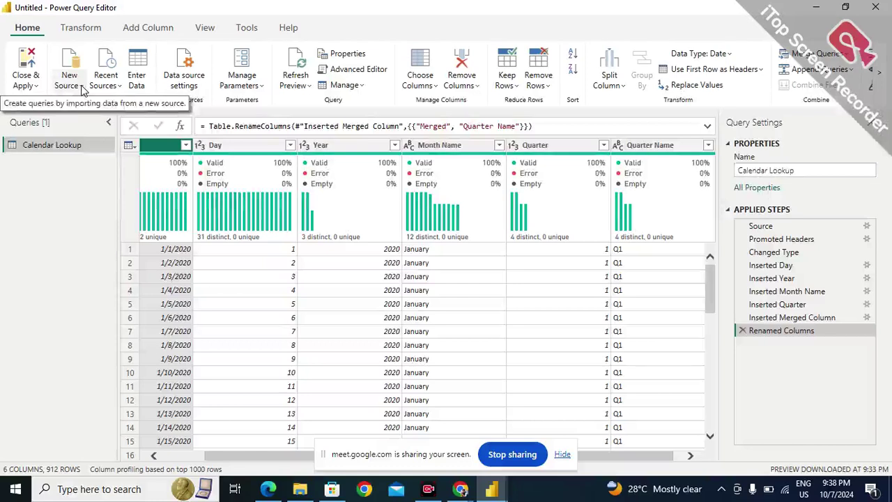
pyautogui.click(564, 456)
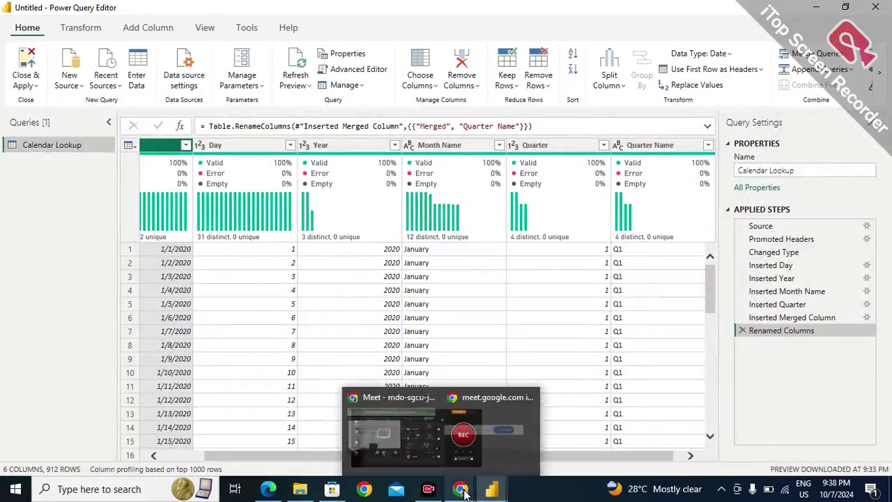
# Return to the Google Meet call and stop presenting the screen
pyautogui.click(407, 421)
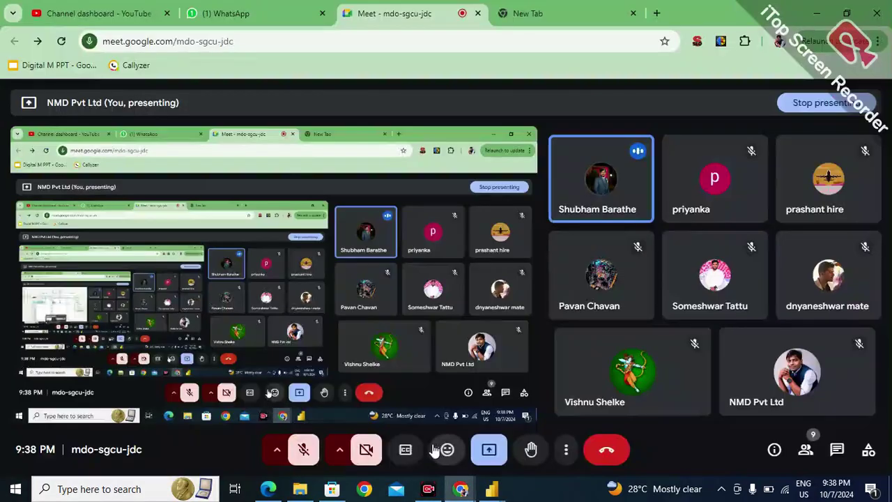
pyautogui.click(489, 450)
pyautogui.click(515, 493)
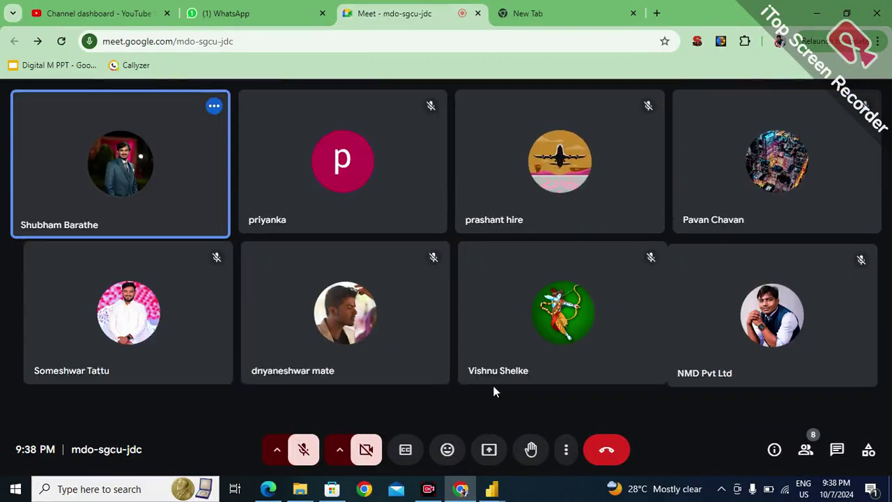
# Present the entire screen in the meeting again, hide the sharing notice and switch to the Power Query Editor
pyautogui.click(490, 450)
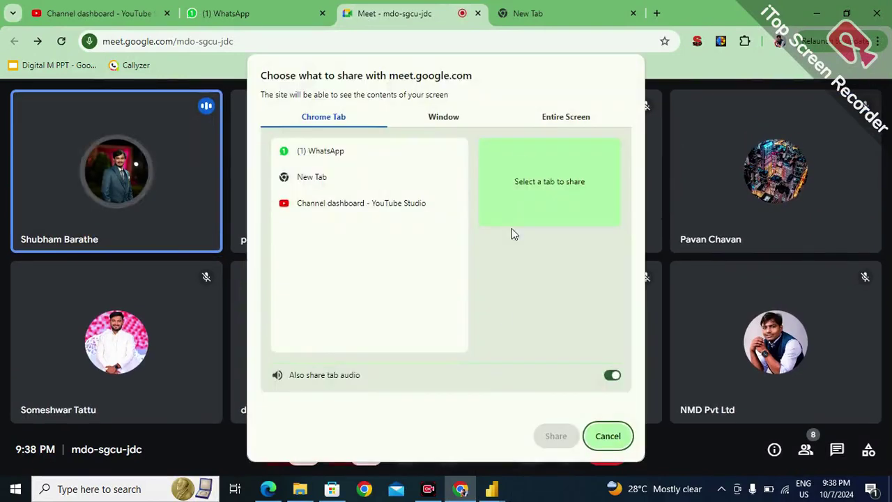
pyautogui.click(552, 120)
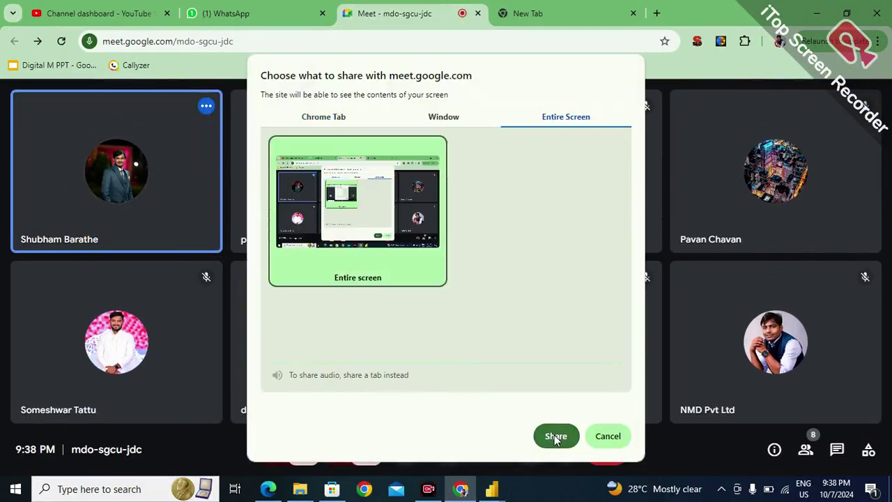
pyautogui.click(555, 436)
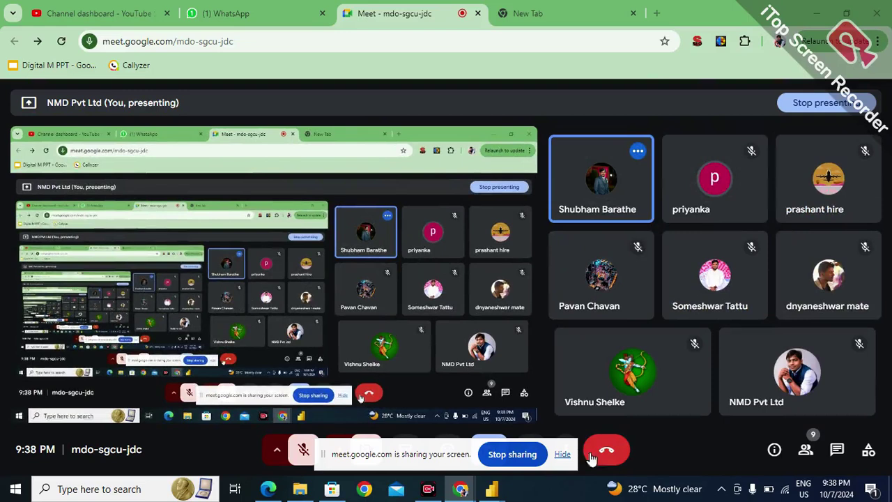
pyautogui.click(561, 454)
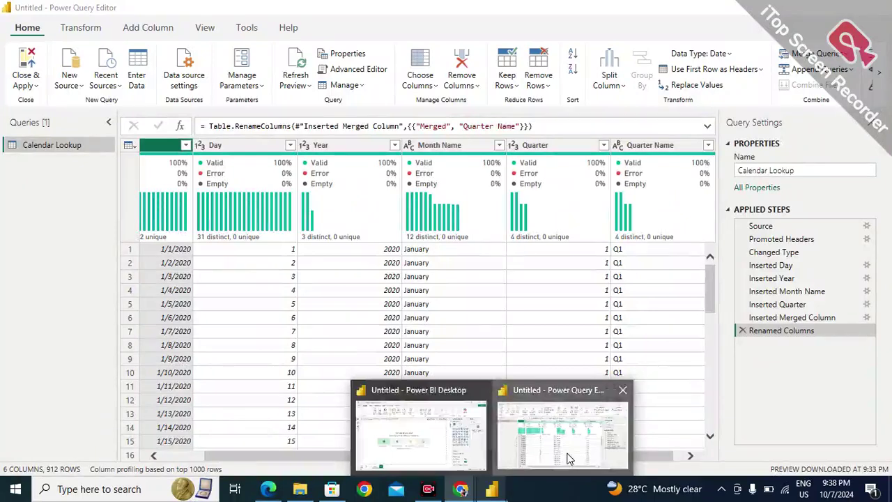
pyautogui.click(558, 432)
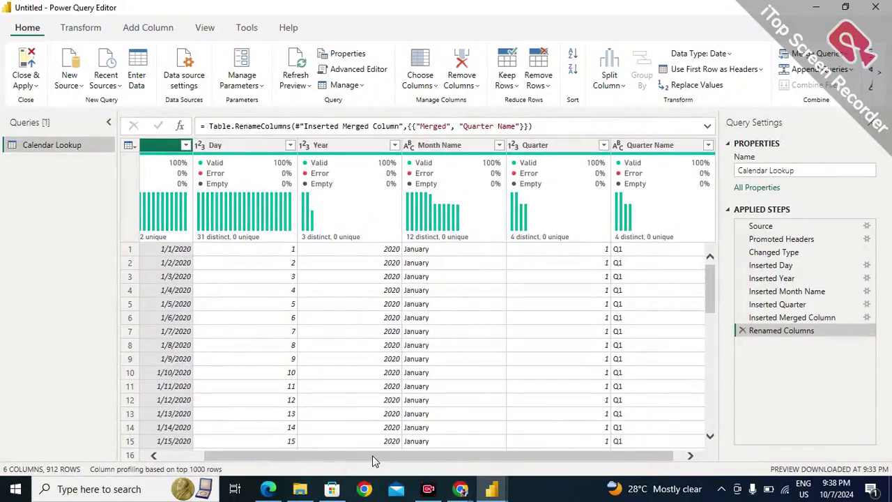
# Add a Day column derived from the Date column of Calendar Lookup, and delete that applied step
pyautogui.moveTo(372, 455); pyautogui.dragTo(291, 446)
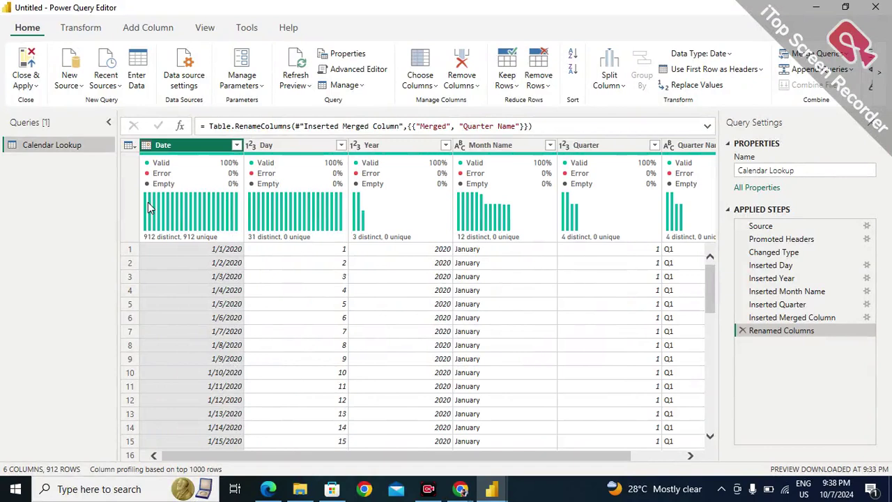
pyautogui.moveTo(148, 202)
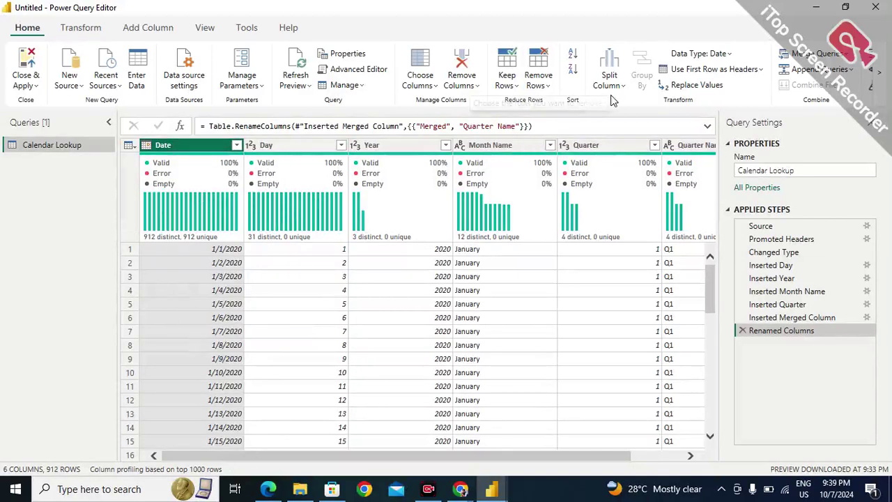
pyautogui.click(148, 28)
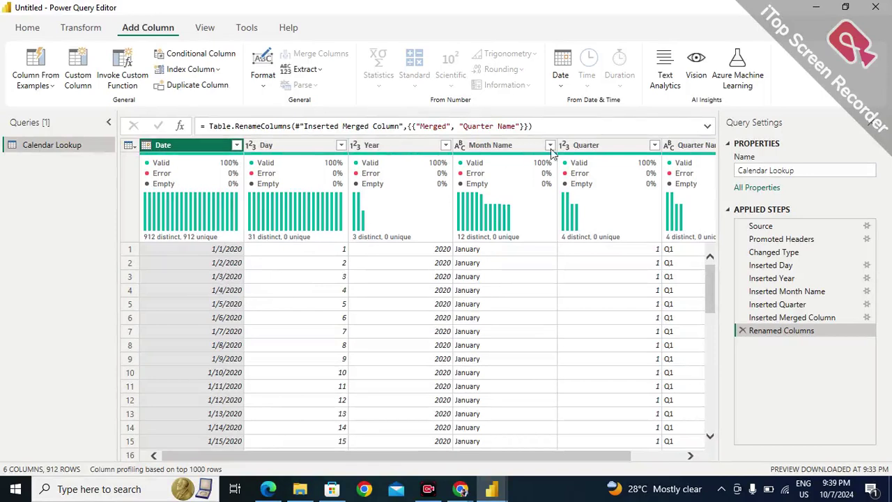
pyautogui.click(561, 86)
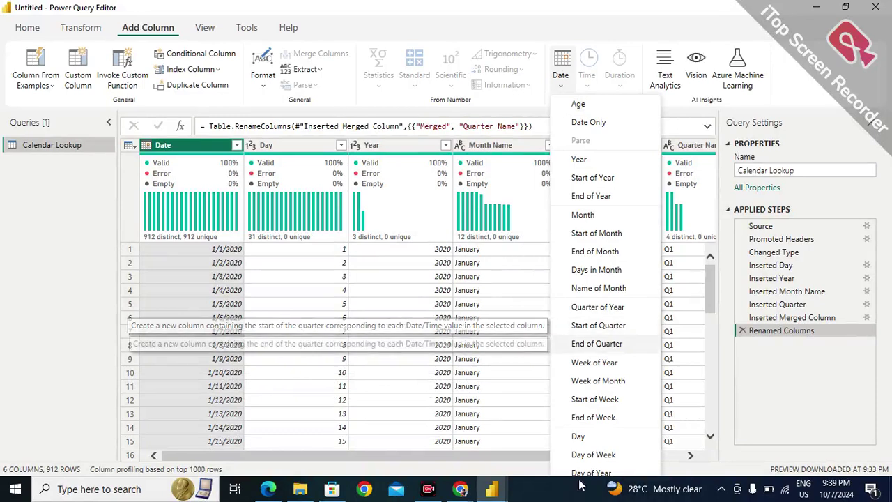
pyautogui.click(579, 436)
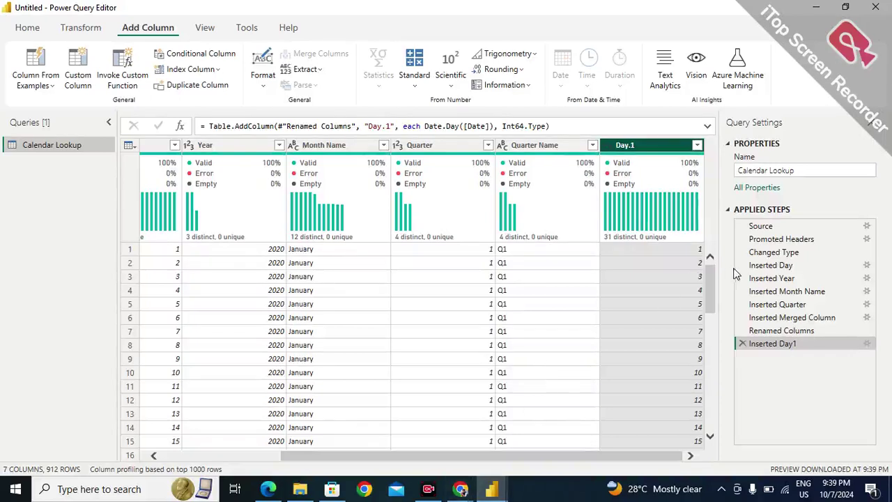
pyautogui.click(744, 345)
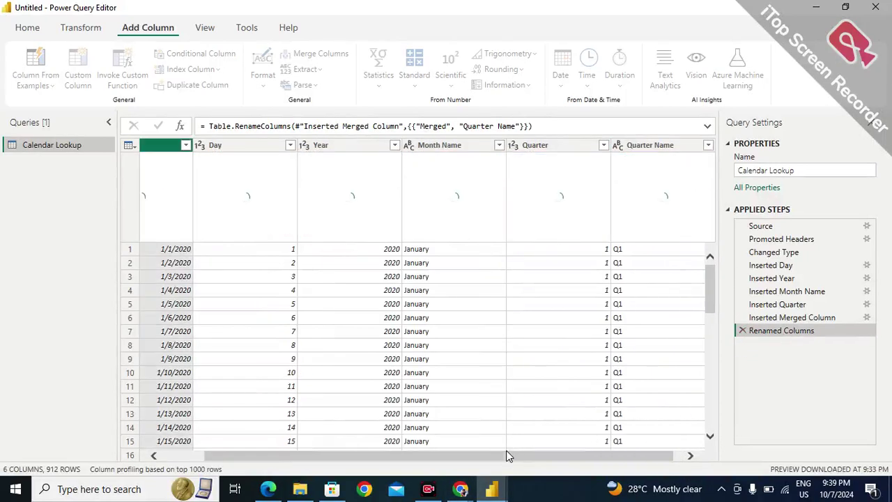
# Add a Day of Year column derived from the Date column, look through its rows and delete that applied step
pyautogui.click(417, 453)
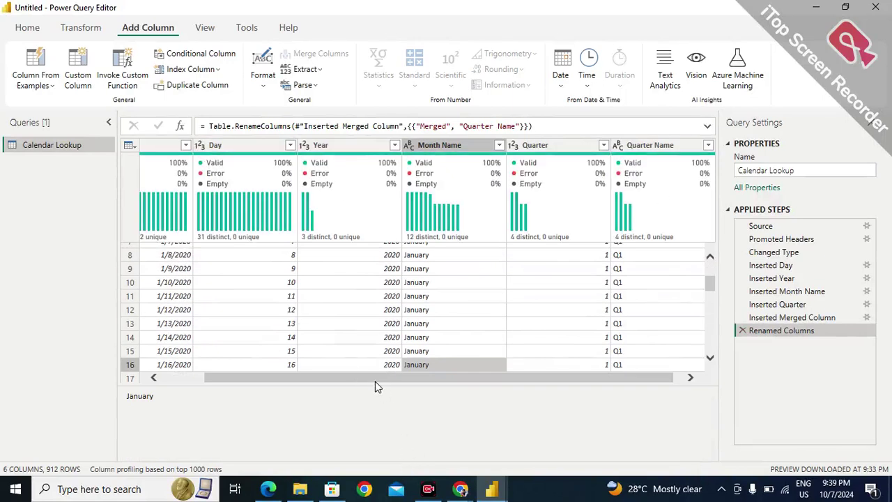
pyautogui.moveTo(373, 377); pyautogui.dragTo(237, 289)
pyautogui.click(202, 146)
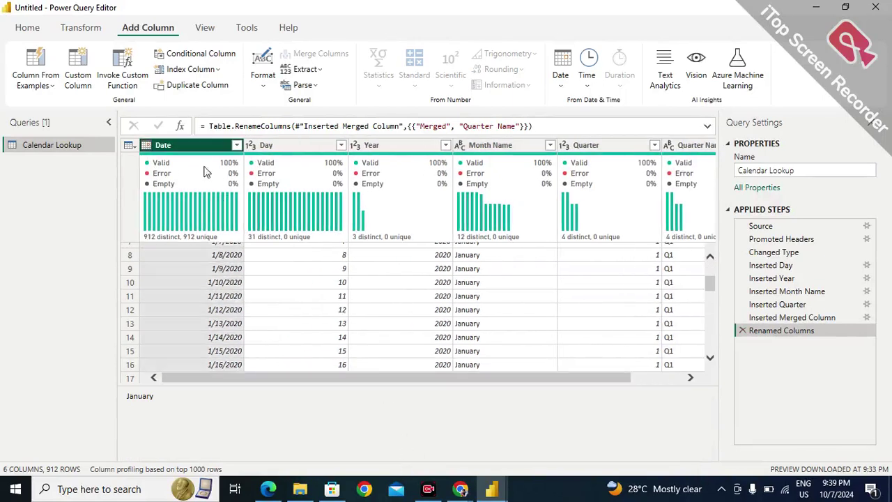
pyautogui.click(562, 88)
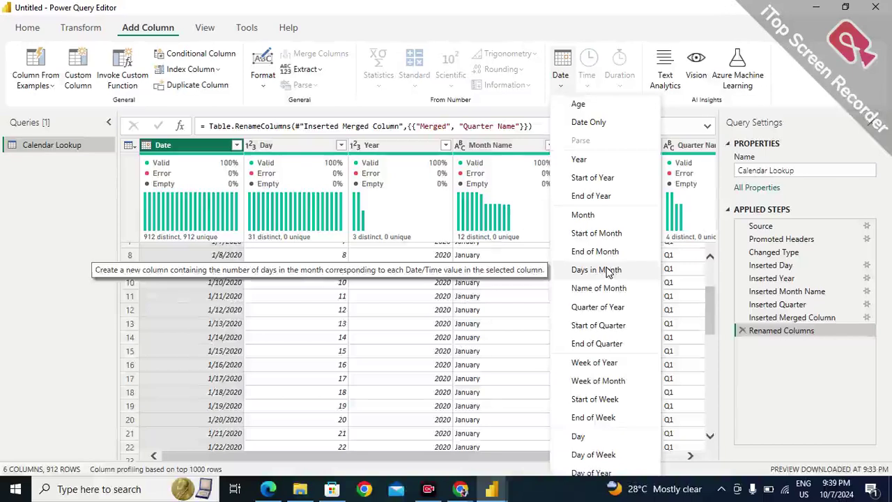
pyautogui.click(601, 472)
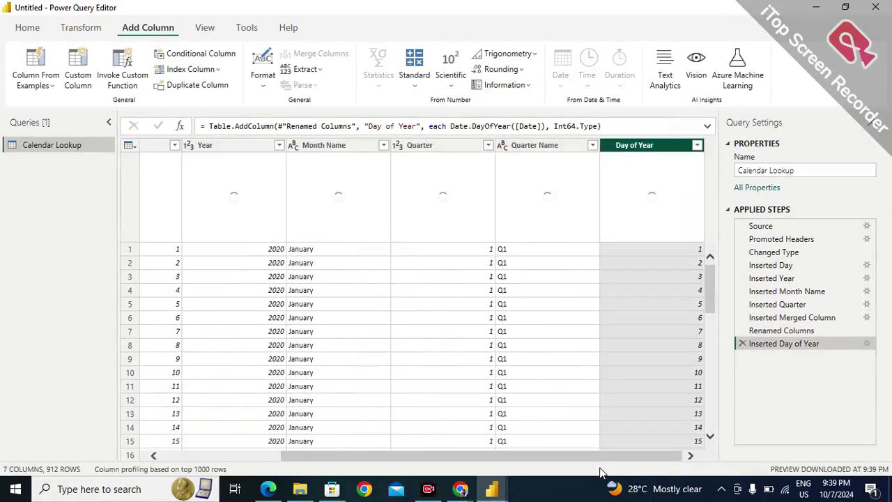
pyautogui.scroll(-15, 633, 359)
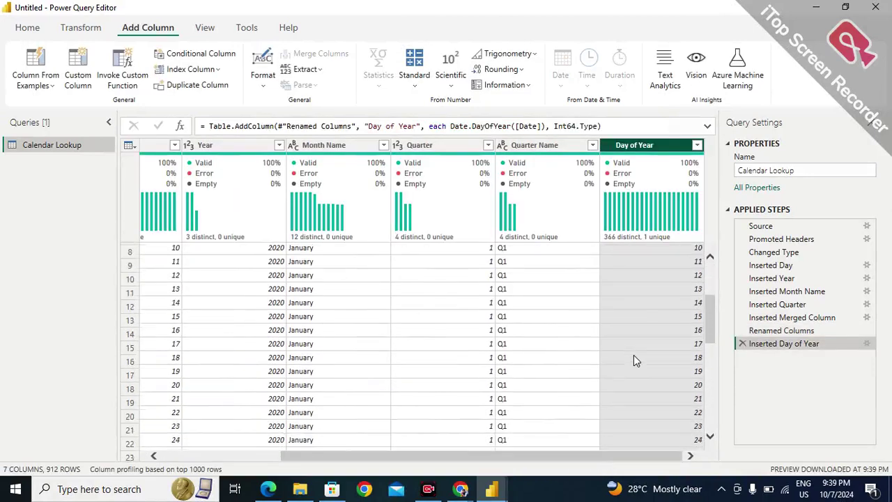
pyautogui.scroll(15, 632, 357)
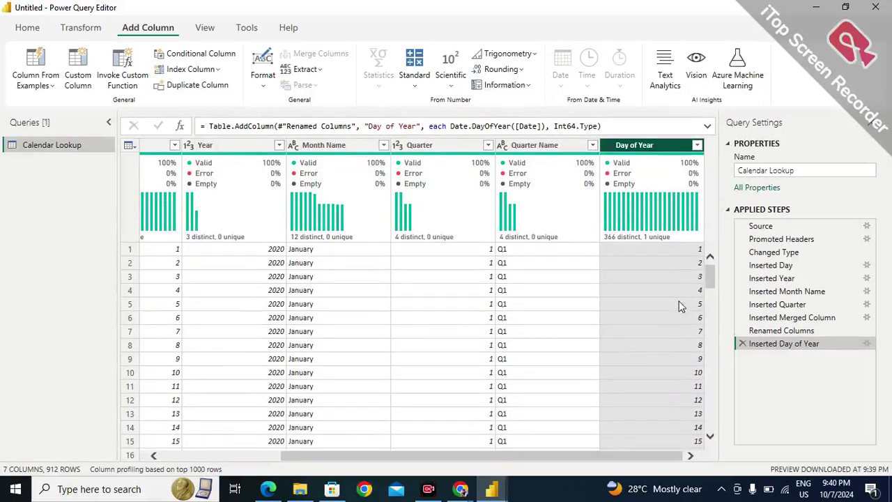
pyautogui.click(743, 345)
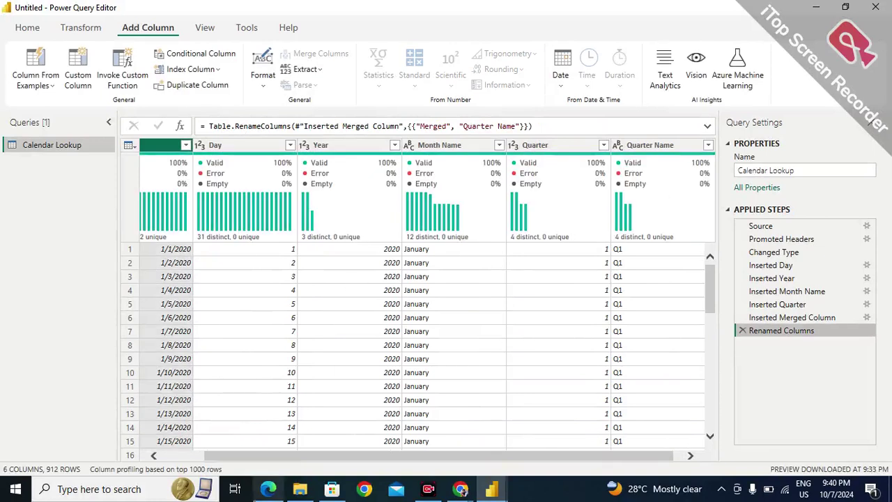
pyautogui.moveTo(273, 460); pyautogui.dragTo(231, 459)
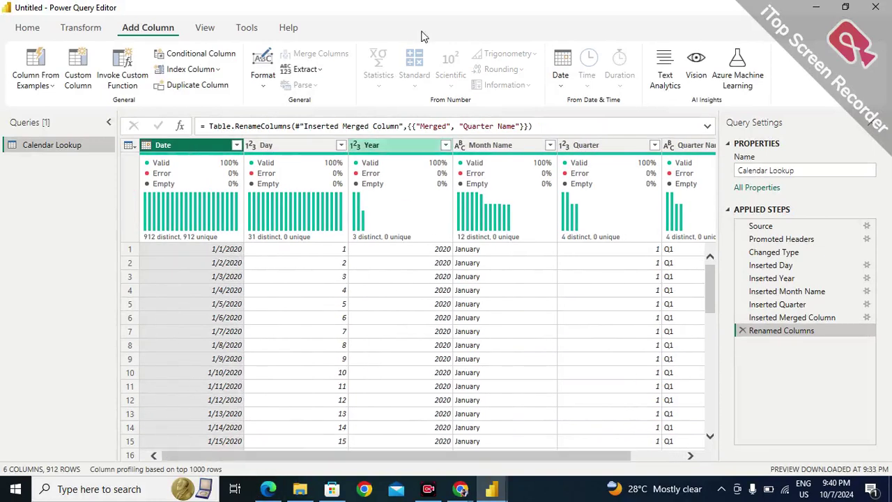
pyautogui.click(560, 84)
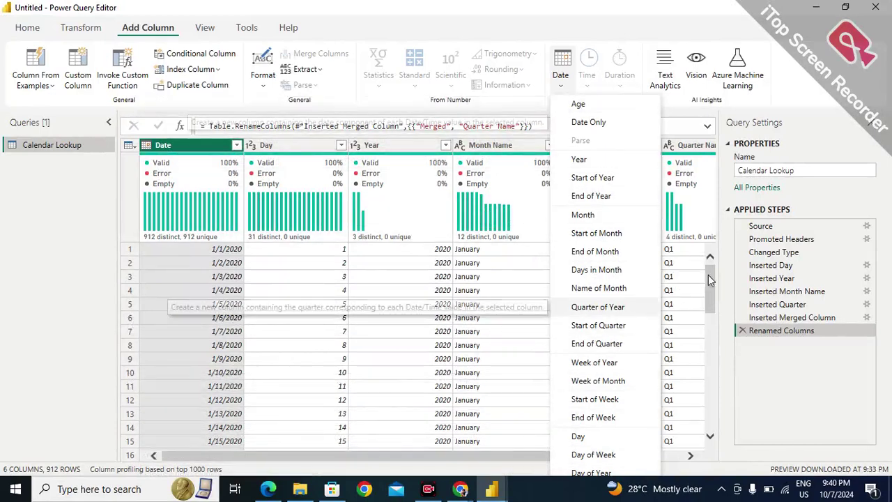
pyautogui.press('Escape')
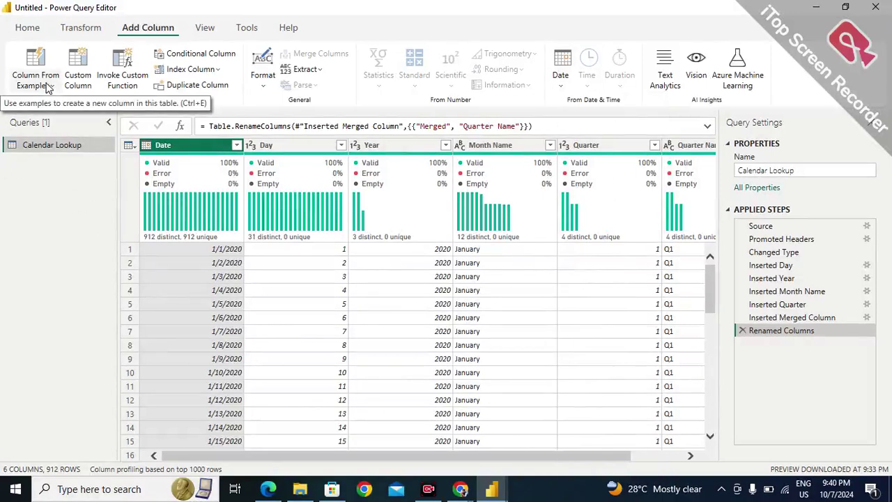
# Switch to File Explorer to view the CSV files in the POWER BI LECTURE folder, and return to the Power Query Editor
pyautogui.click(28, 28)
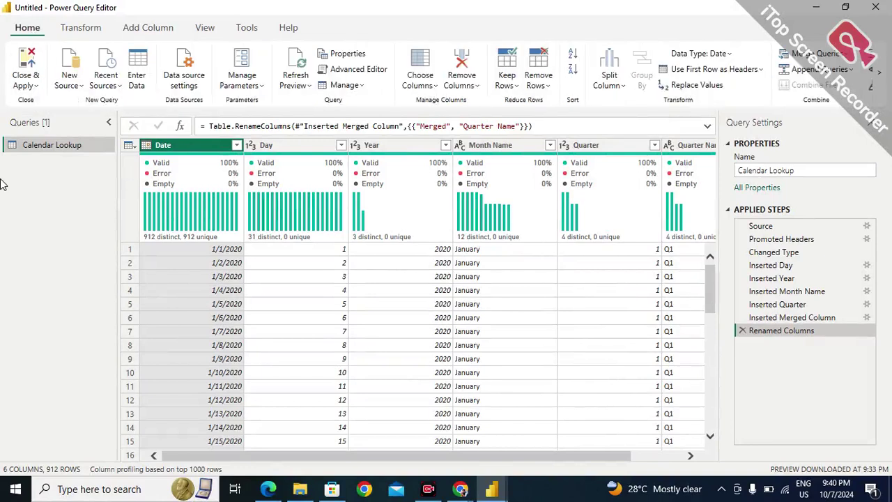
pyautogui.click(81, 88)
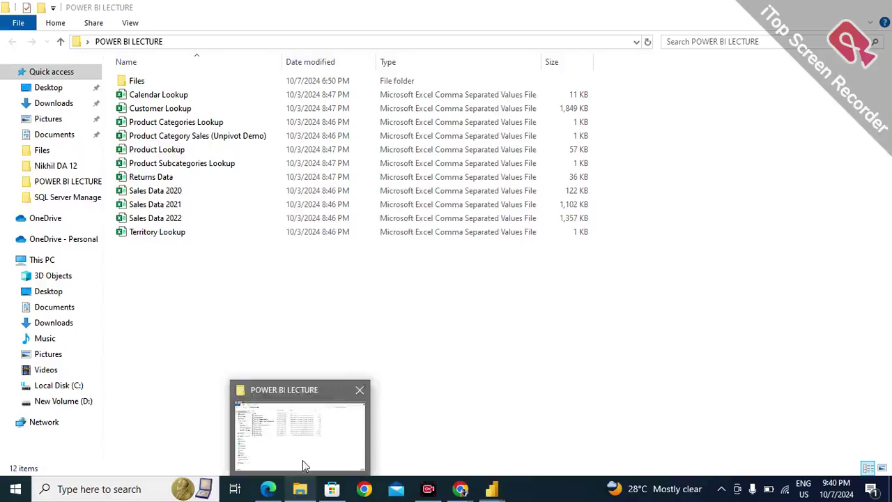
pyautogui.click(302, 460)
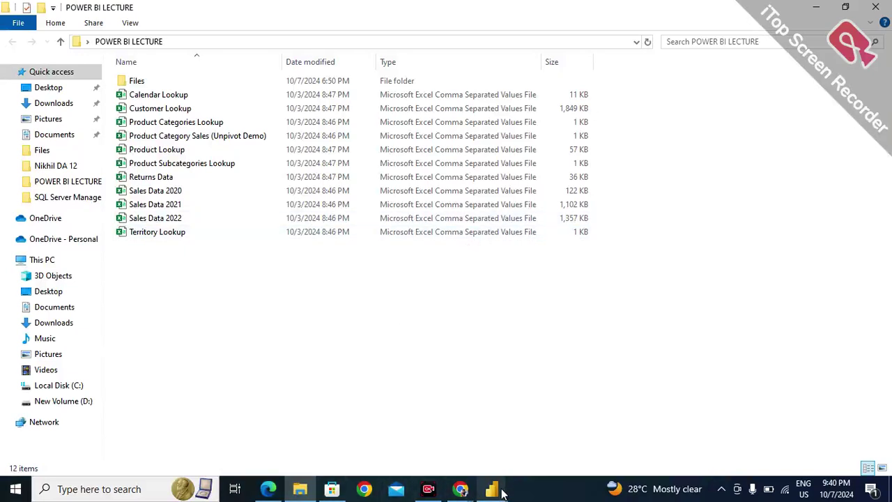
pyautogui.moveTo(502, 492)
pyautogui.click(514, 462)
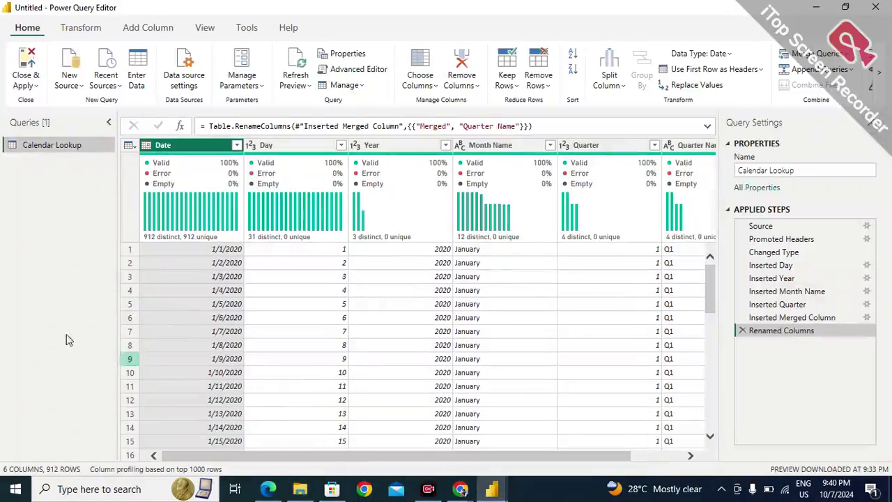
# Import the Customer Lookup CSV file from the POWER BI LECTURE folder as a new query after looking through its preview
pyautogui.click(68, 82)
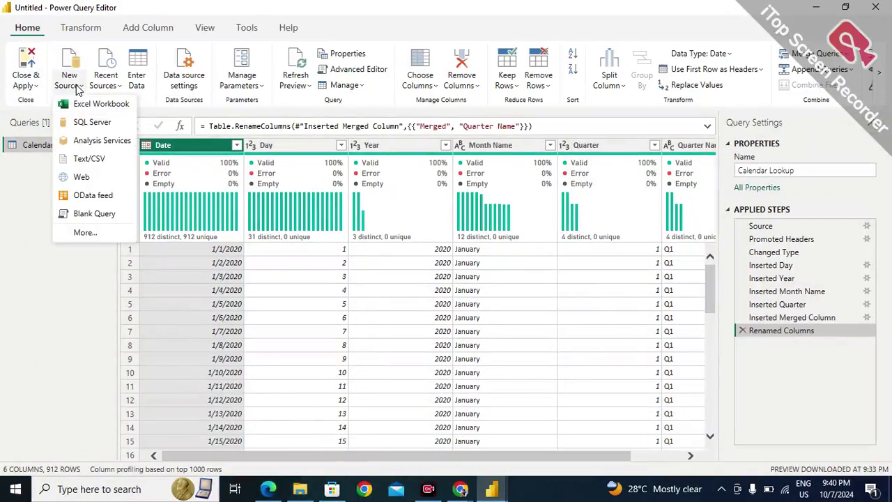
pyautogui.click(88, 160)
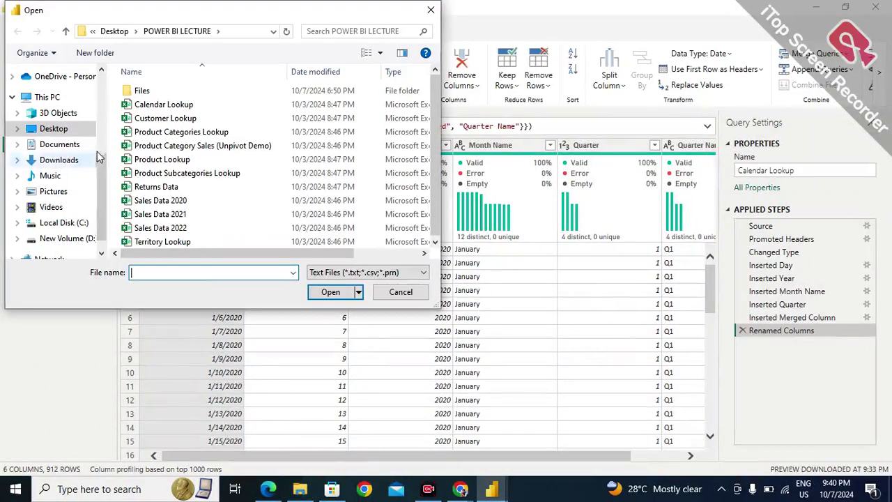
pyautogui.click(176, 120)
pyautogui.click(328, 291)
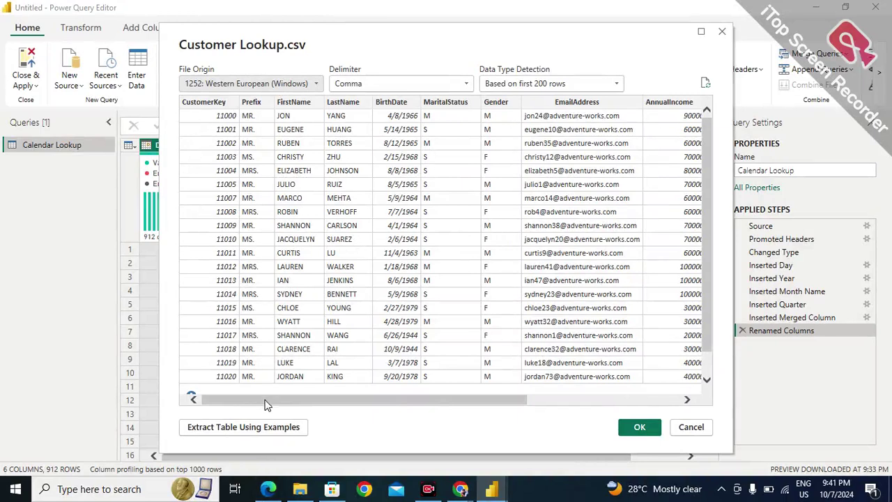
pyautogui.moveTo(263, 398); pyautogui.dragTo(245, 233)
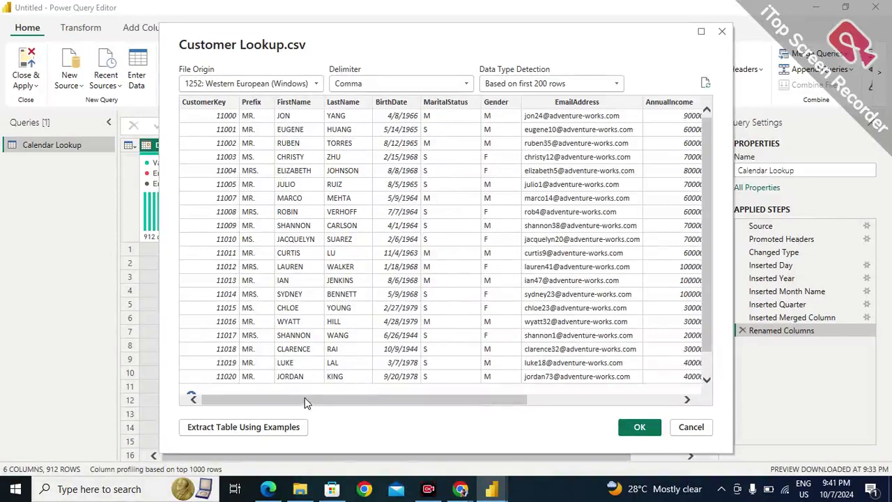
pyautogui.moveTo(304, 402); pyautogui.dragTo(334, 202)
pyautogui.click(562, 79)
pyautogui.click(562, 79)
pyautogui.moveTo(344, 403); pyautogui.dragTo(277, 429)
pyautogui.click(634, 428)
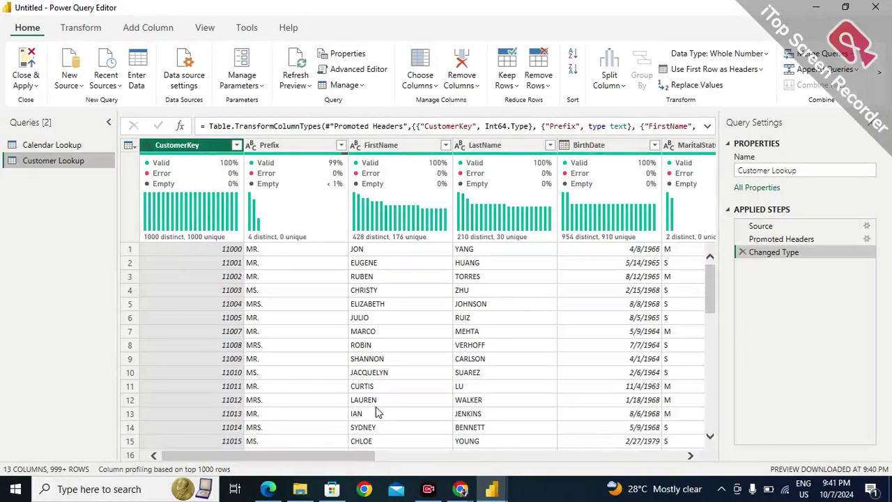
# Delete the Customer Lookup query and display the Calendar Lookup query
pyautogui.rightClick(56, 167)
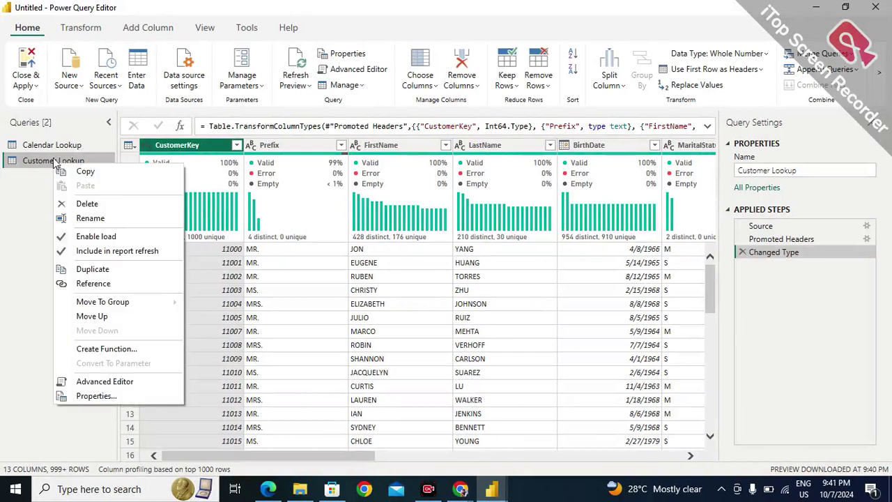
pyautogui.click(88, 203)
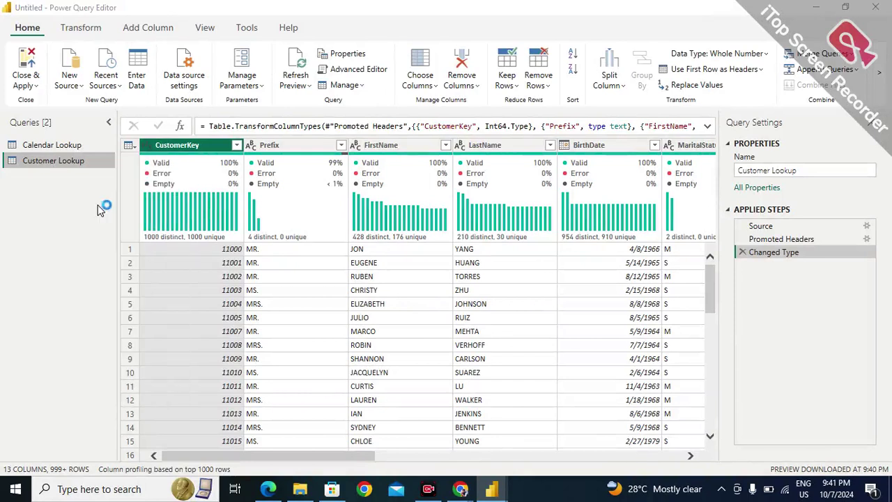
pyautogui.click(508, 272)
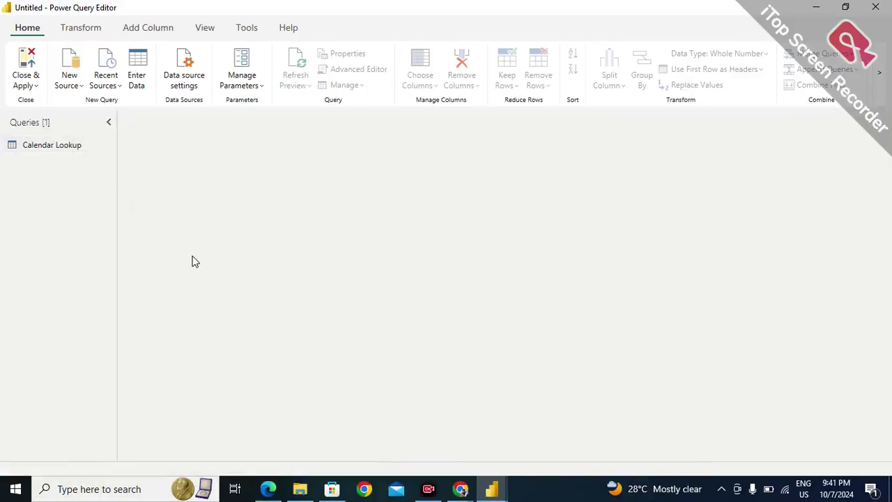
pyautogui.click(96, 143)
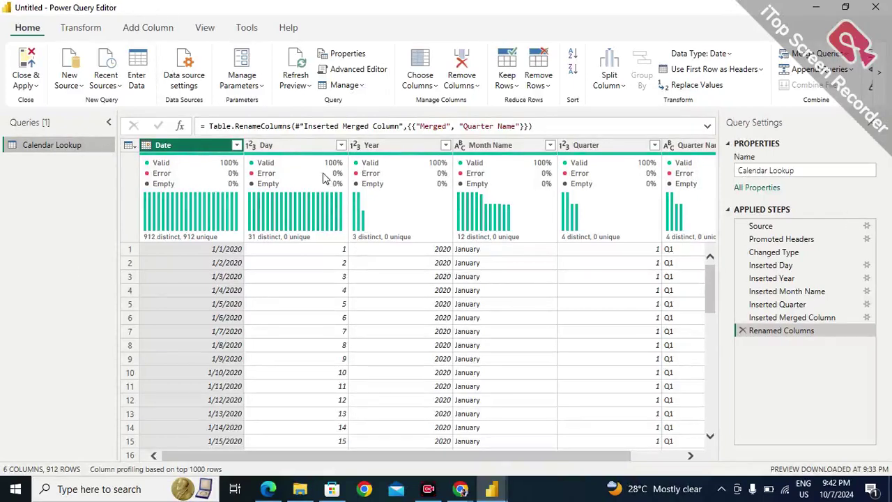
# Switch to File Explorer to check the file types in the POWER BI LECTURE folder, and return to the Power Query Editor
pyautogui.click(80, 87)
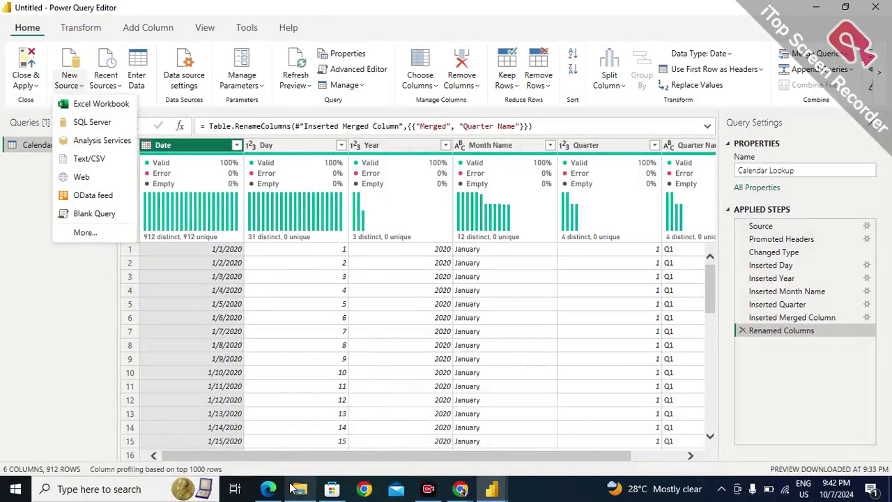
pyautogui.moveTo(293, 489)
pyautogui.click(324, 450)
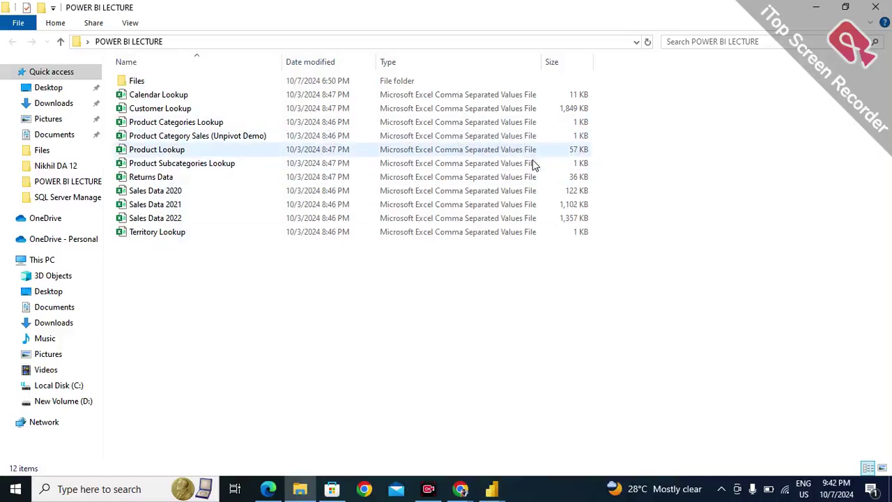
pyautogui.moveTo(495, 487)
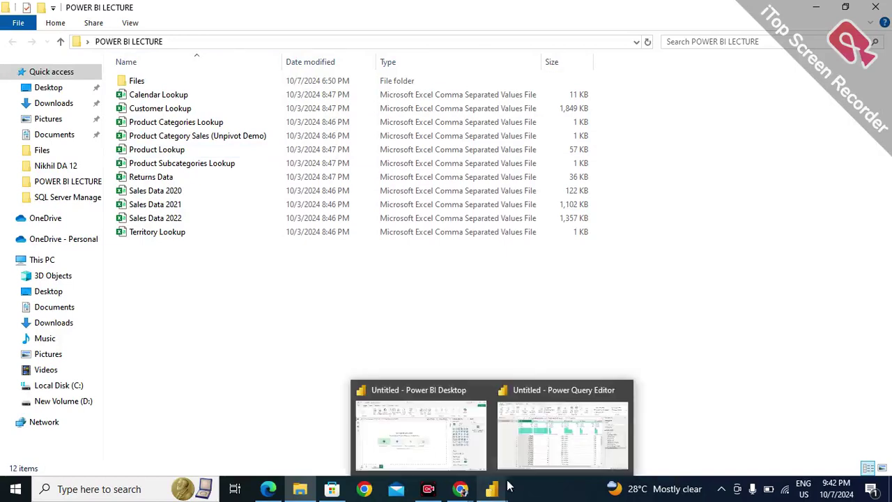
pyautogui.click(550, 450)
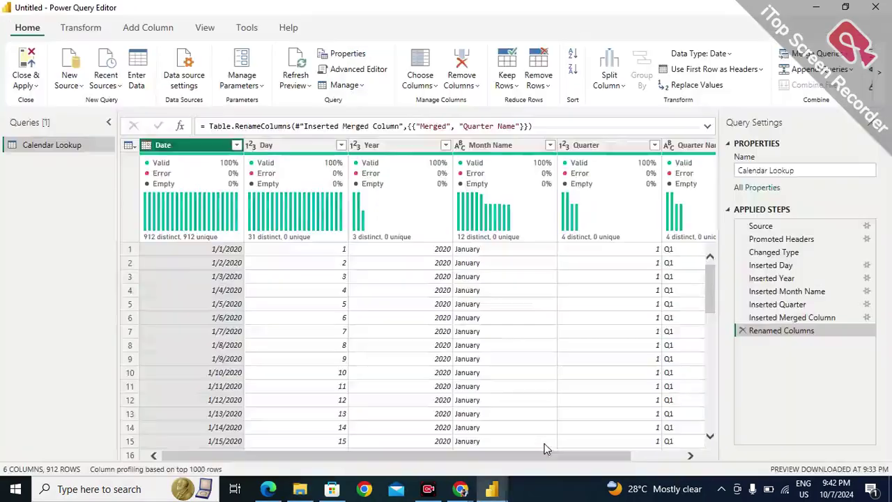
# Browse for an Excel workbook as a new source, view the lecture files in File Explorer, and cancel the file selection
pyautogui.click(70, 80)
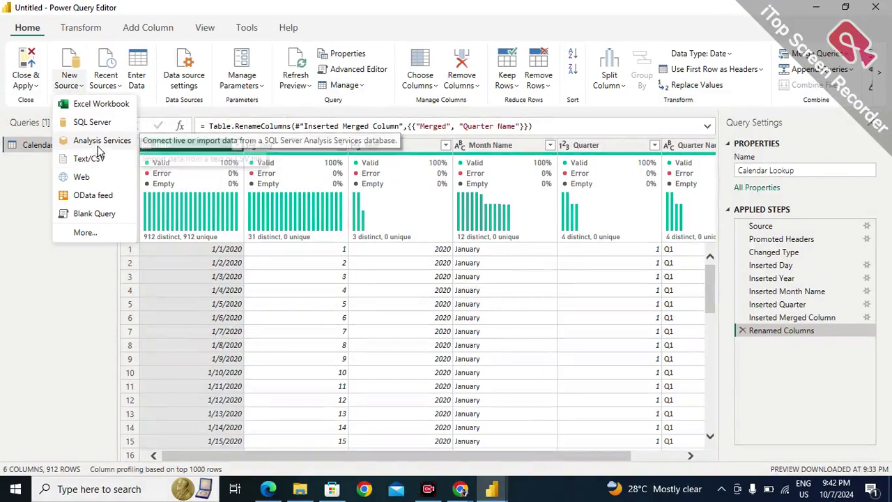
pyautogui.click(88, 106)
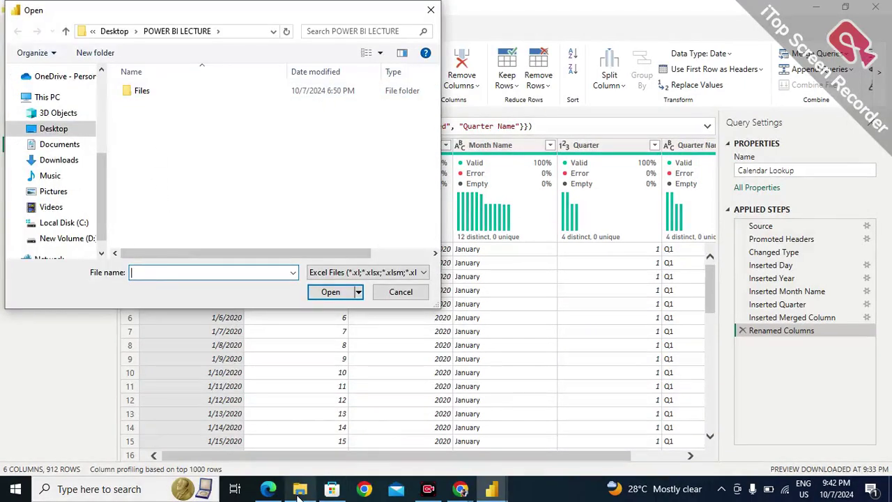
pyautogui.moveTo(299, 488)
pyautogui.click(308, 453)
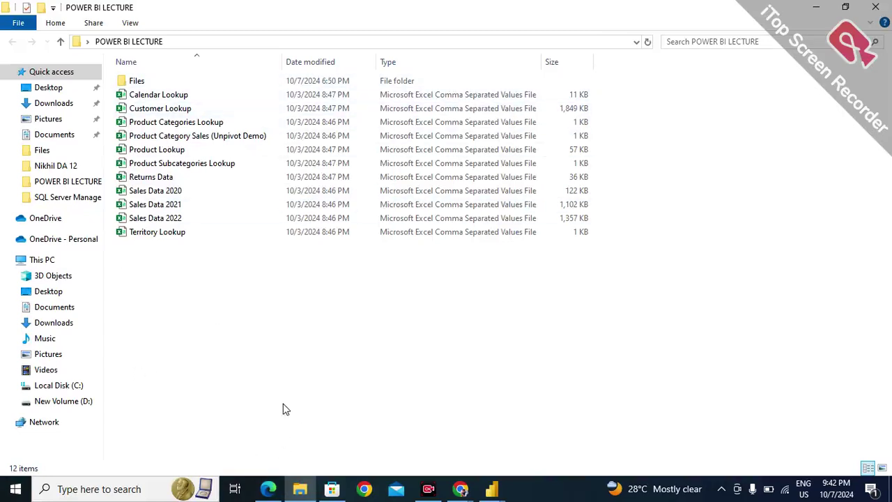
pyautogui.moveTo(482, 493)
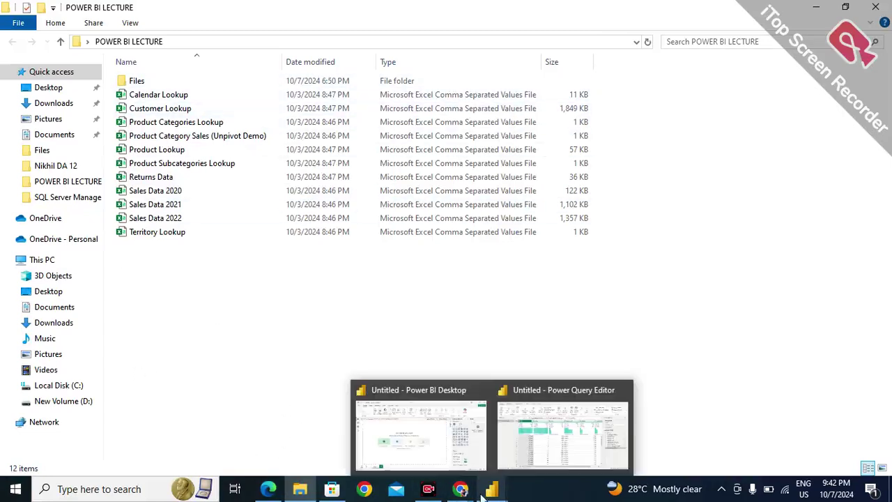
pyautogui.click(422, 446)
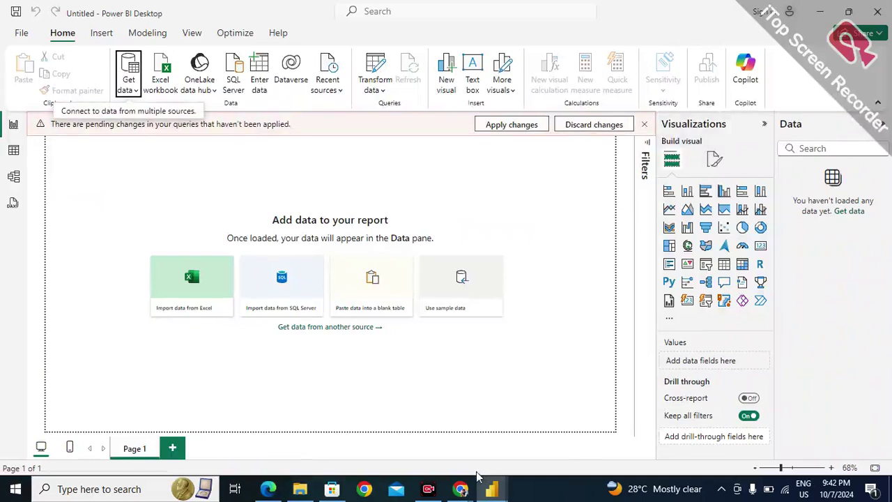
pyautogui.moveTo(487, 487)
pyautogui.click(517, 463)
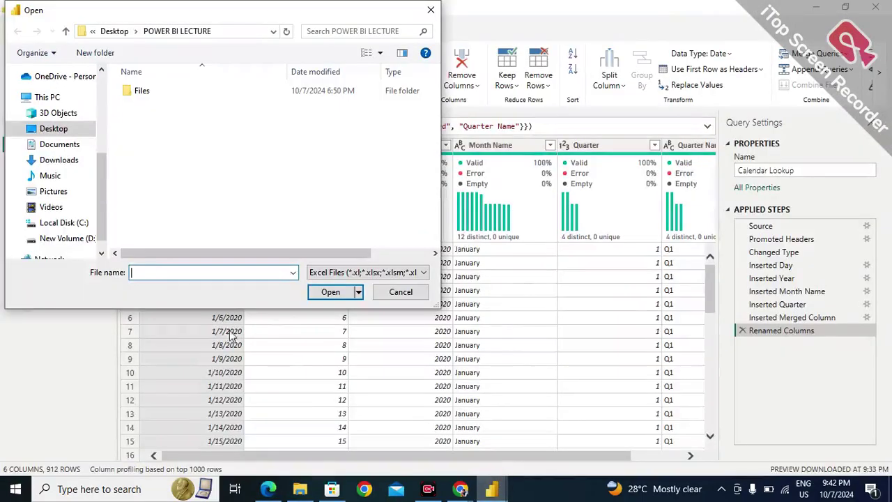
pyautogui.click(402, 292)
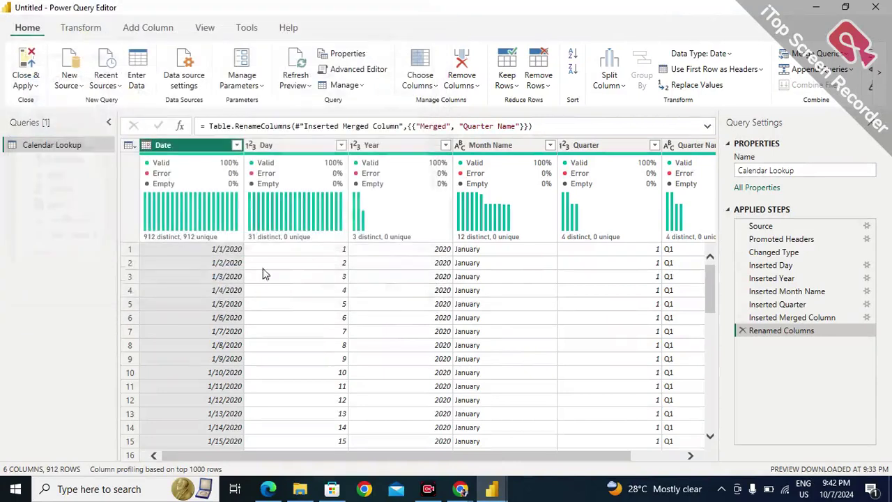
# Show the Web option for a new data source, cancel its URL dialog and review the available source types
pyautogui.click(70, 85)
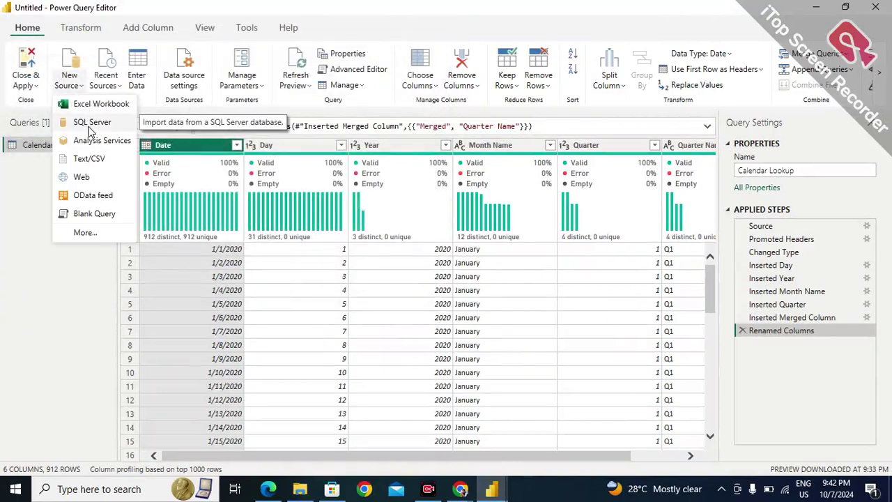
pyautogui.click(81, 177)
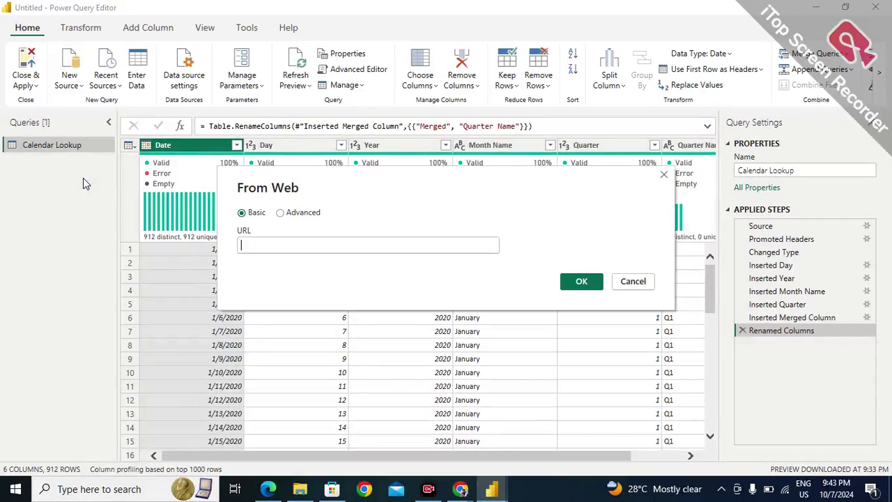
pyautogui.click(622, 284)
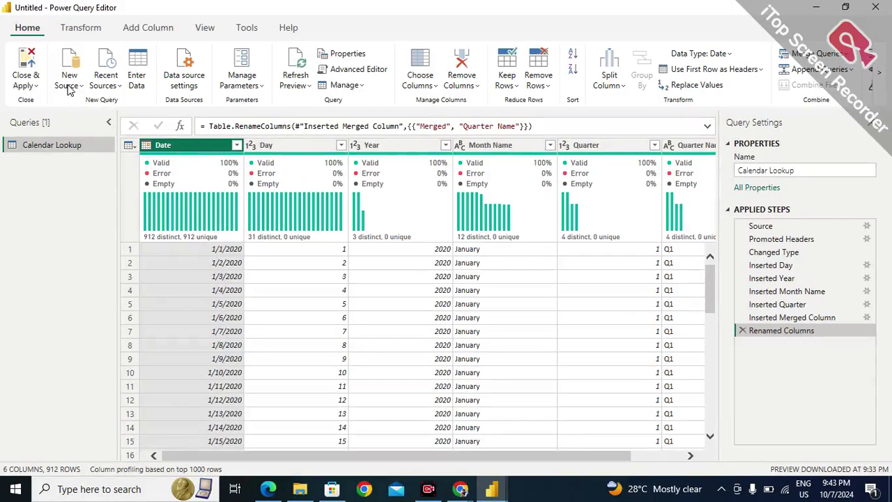
pyautogui.click(72, 90)
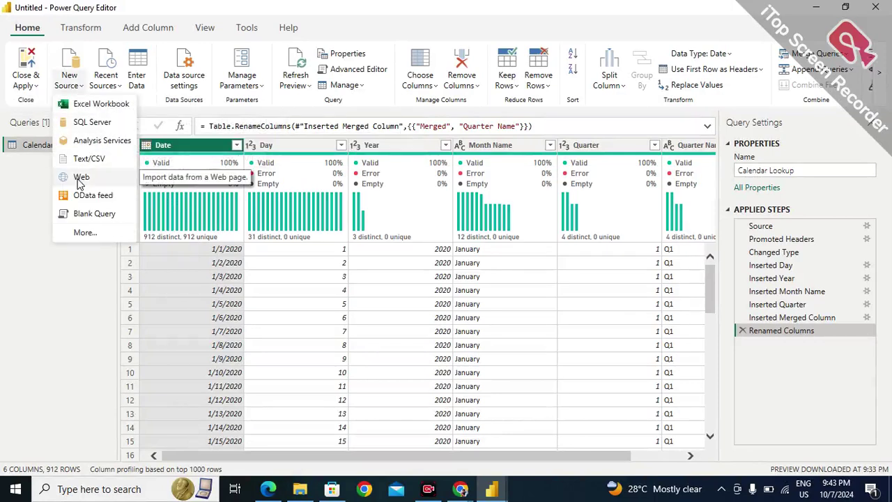
pyautogui.click(56, 246)
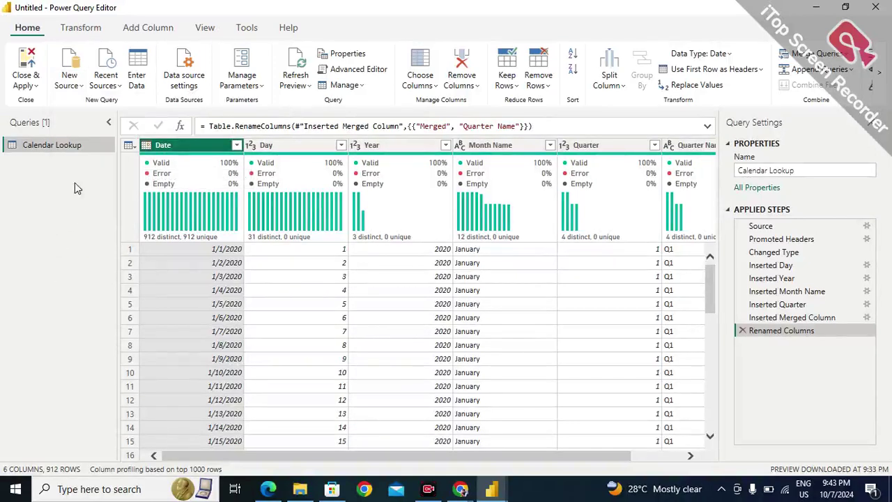
# Import the Customer Lookup CSV file from the POWER BI LECTURE folder as a Text/CSV source
pyautogui.click(77, 90)
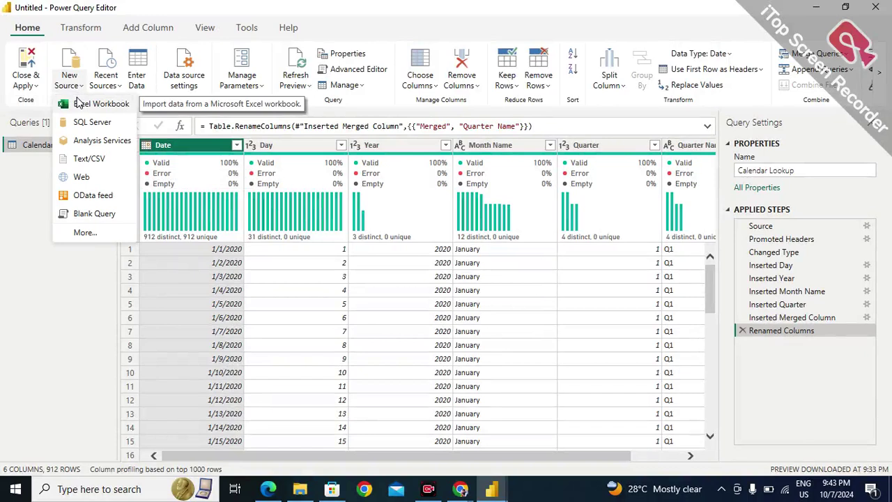
pyautogui.click(90, 158)
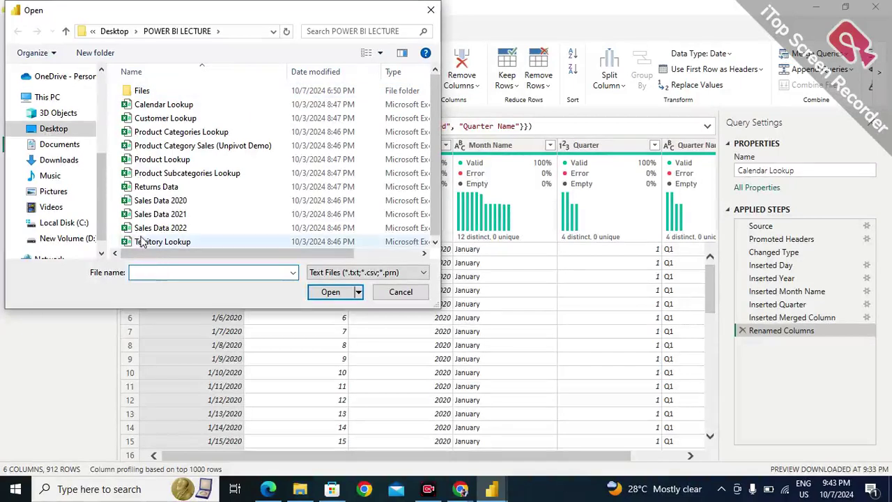
pyautogui.click(158, 123)
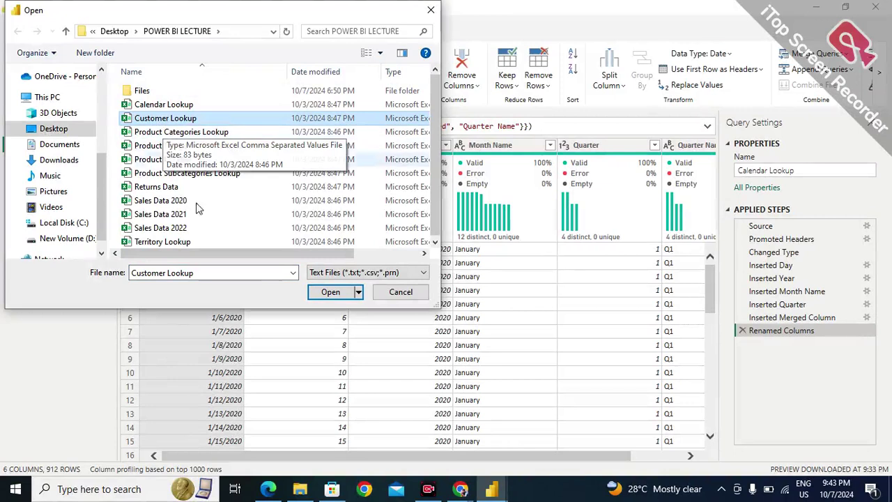
pyautogui.click(330, 292)
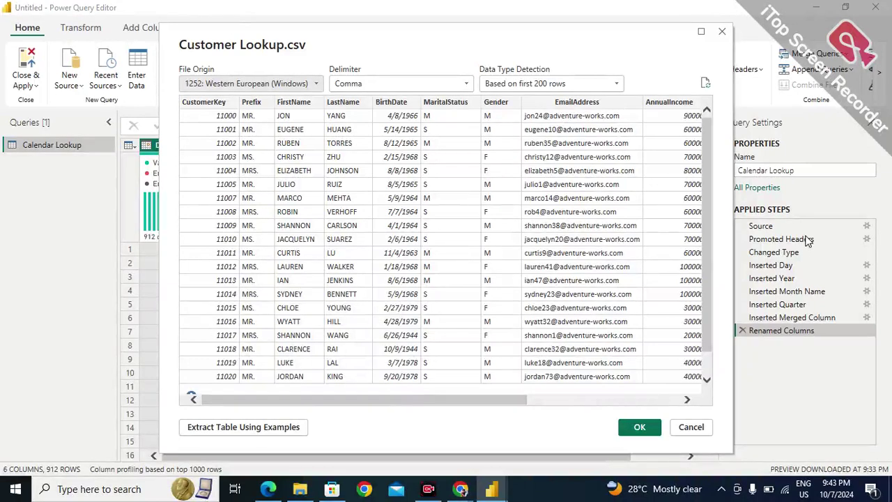
pyautogui.click(647, 423)
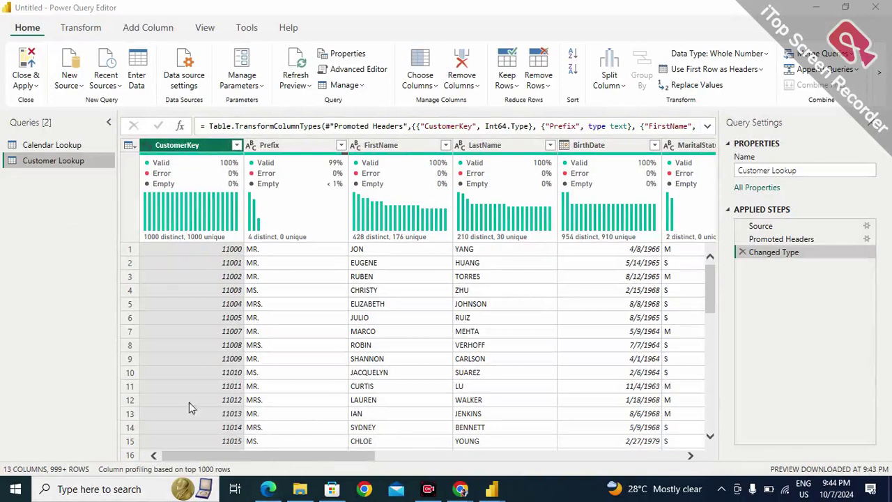
# Base the column profiling of Customer Lookup on the entire data set and look through its rows
pyautogui.moveTo(323, 456); pyautogui.dragTo(263, 421)
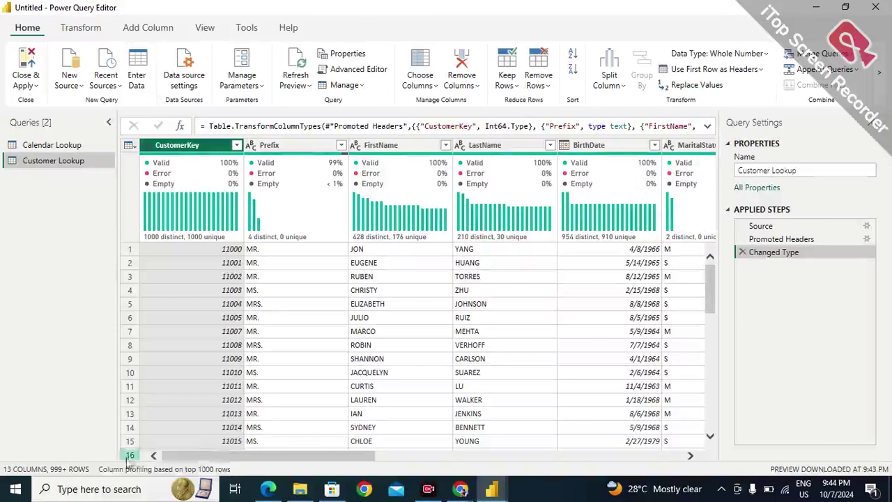
pyautogui.click(188, 469)
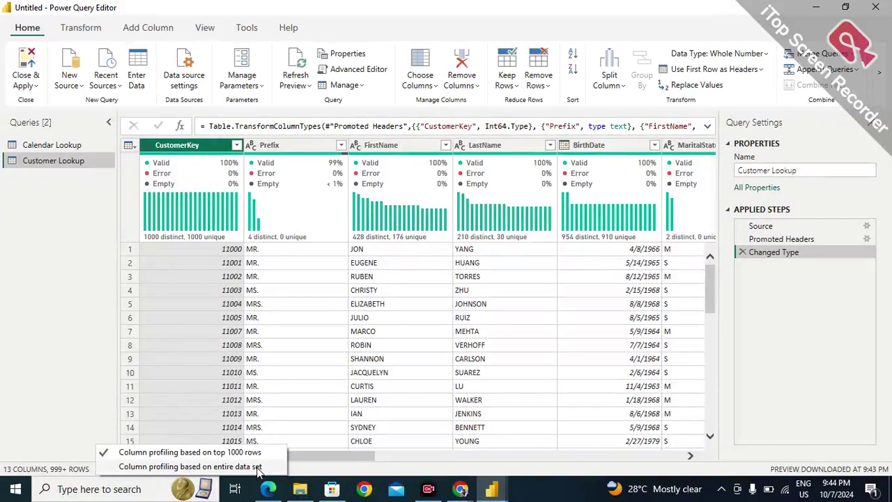
pyautogui.click(197, 467)
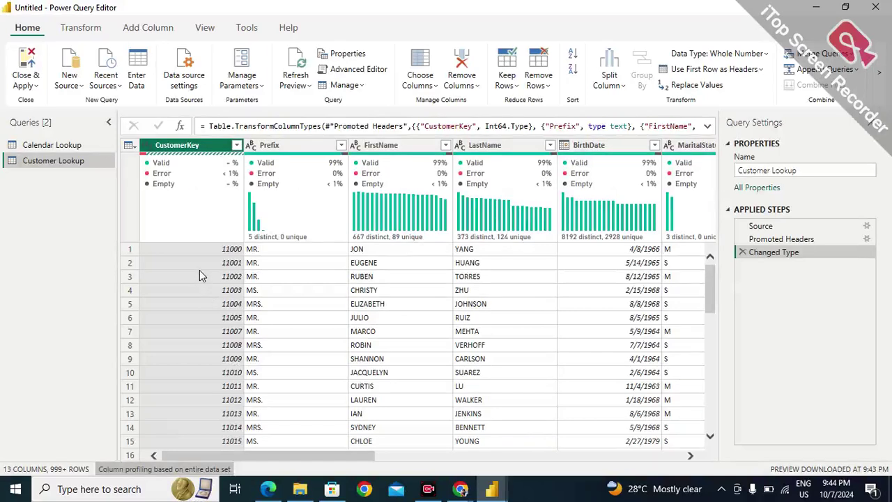
pyautogui.scroll(-17, 199, 269)
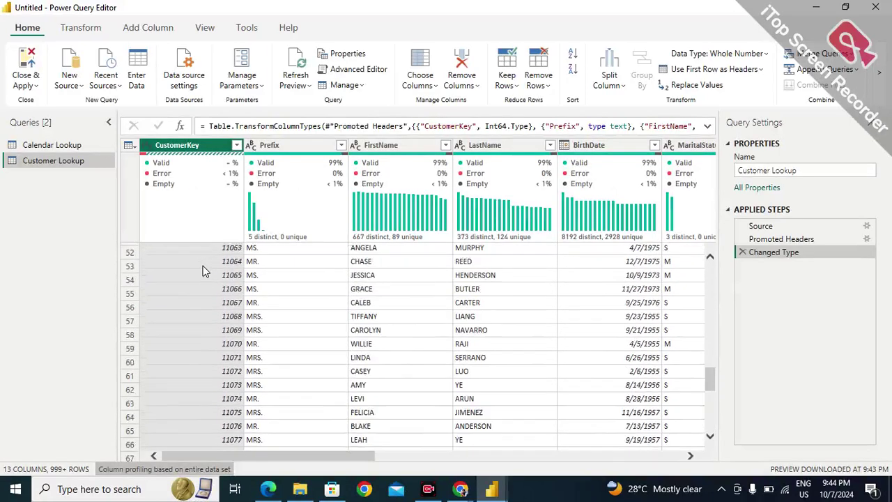
pyautogui.scroll(-20, 202, 270)
pyautogui.scroll(4, 205, 270)
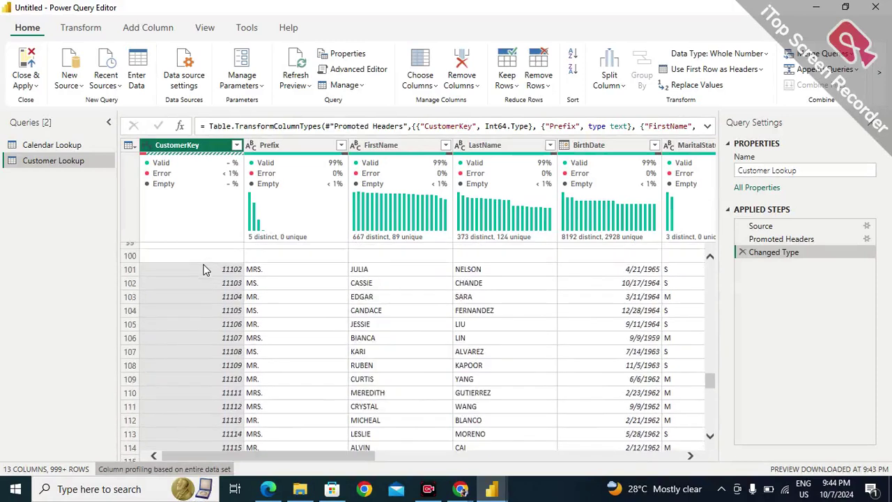
pyautogui.scroll(20, 204, 270)
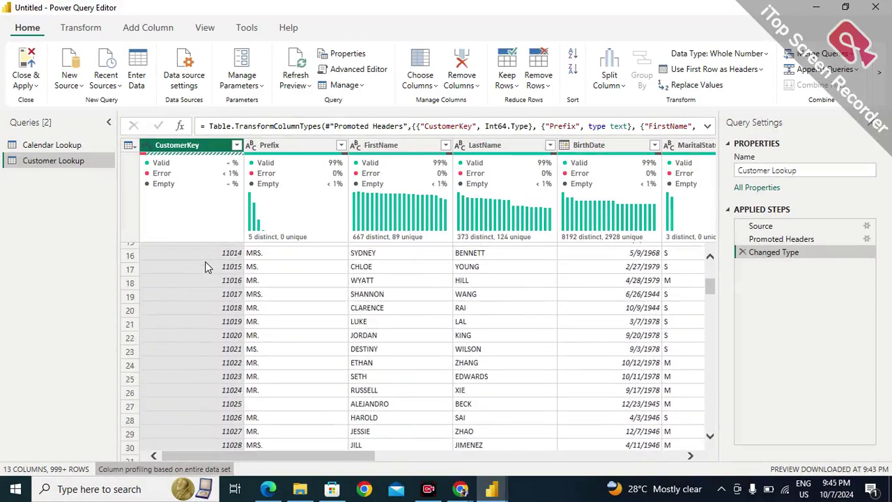
pyautogui.scroll(5, 205, 261)
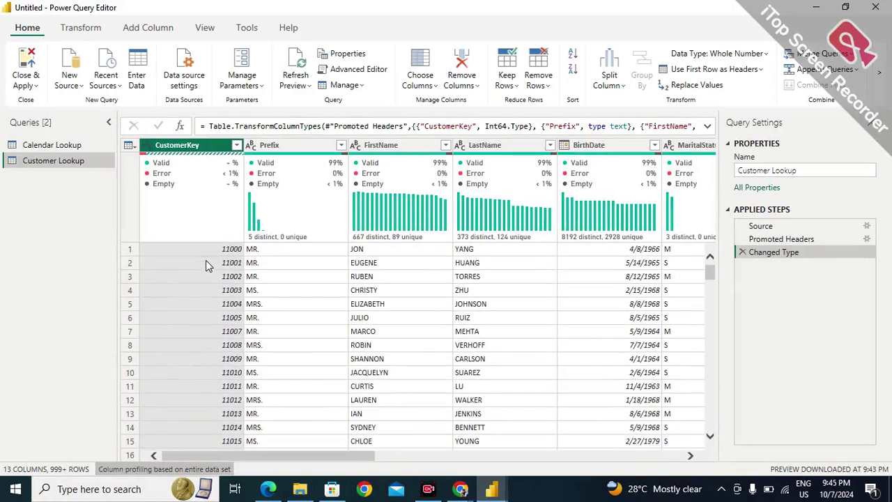
# Set the column profiling back to the top 1000 rows and inspect the distinct and unique values of the FirstName column
pyautogui.click(188, 470)
pyautogui.click(197, 455)
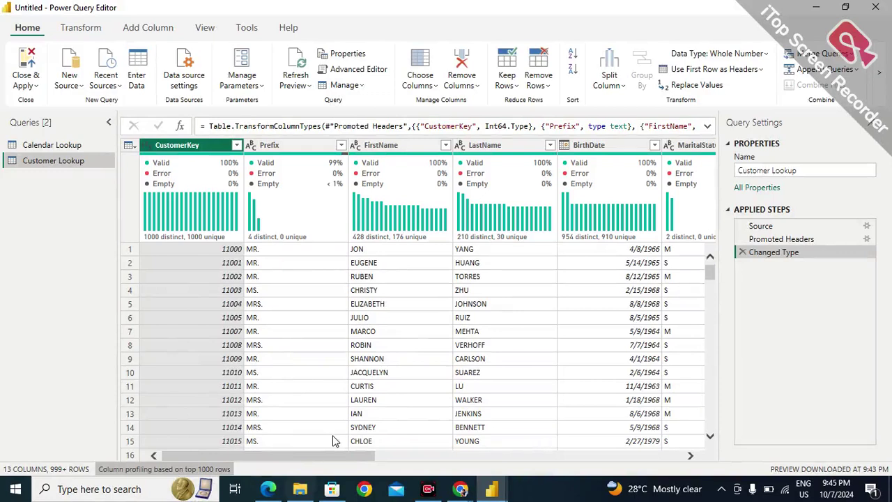
pyautogui.moveTo(332, 459); pyautogui.dragTo(380, 483)
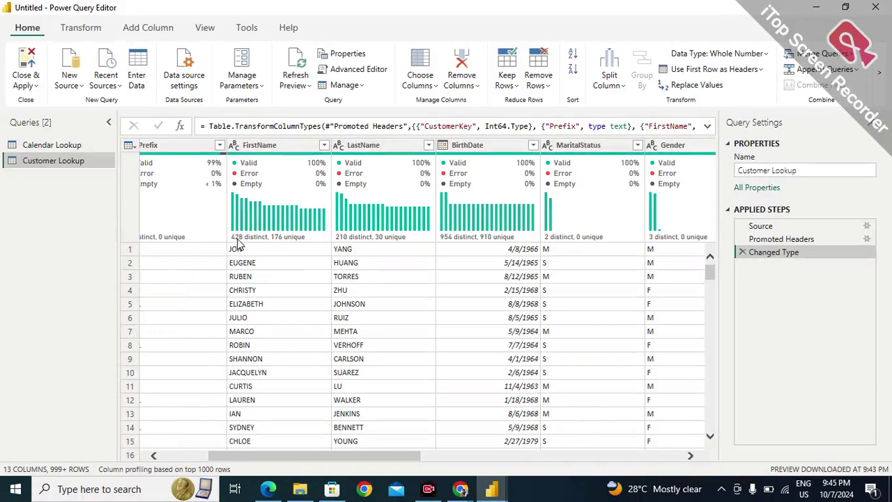
pyautogui.moveTo(272, 244)
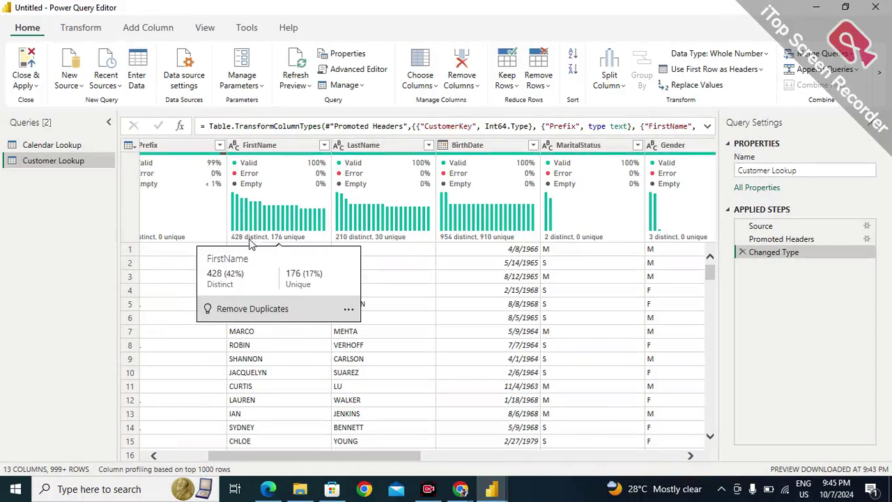